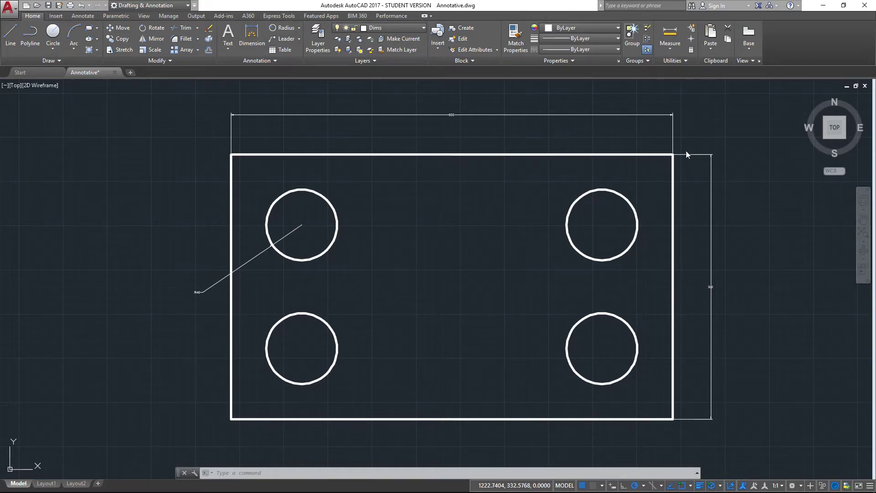
Pan and zoom around the plate in model space to inspect the R40 dimension and its hole.
scroll(455, 115, "up", 8)
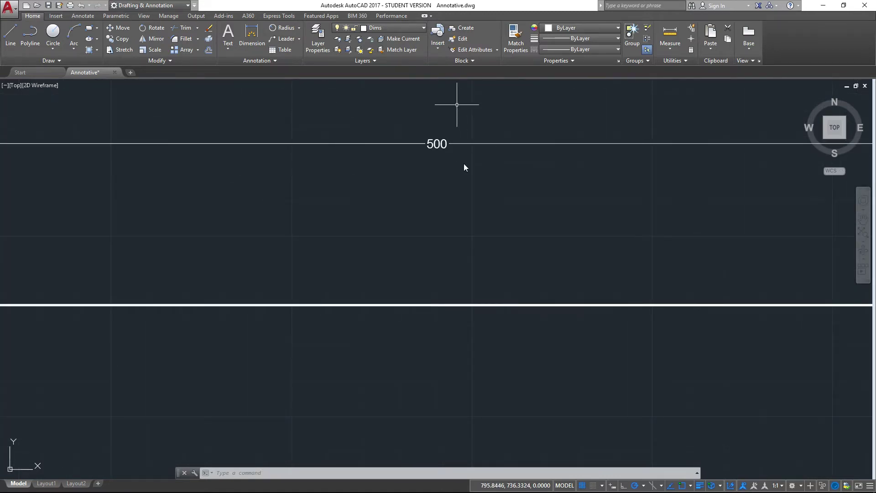
scroll(464, 165, "down", 6)
middle_click_drag(551, 317, 395, 137)
mouse_move(321, 246)
middle_mouse_down()
mouse_move(616, 242)
mouse_move(407, 255)
middle_mouse_up()
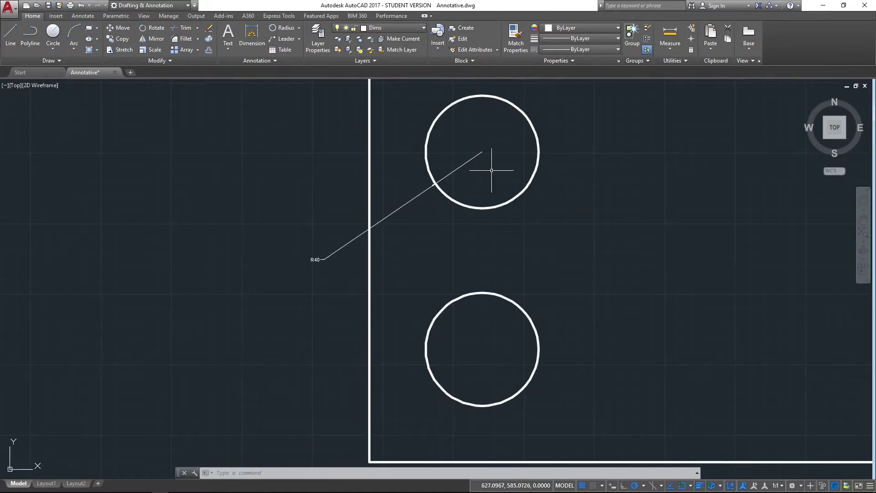
mouse_move(554, 260)
middle_mouse_down()
mouse_move(515, 239)
mouse_move(546, 237)
mouse_move(486, 254)
middle_mouse_up()
scroll(572, 227, "down", 2)
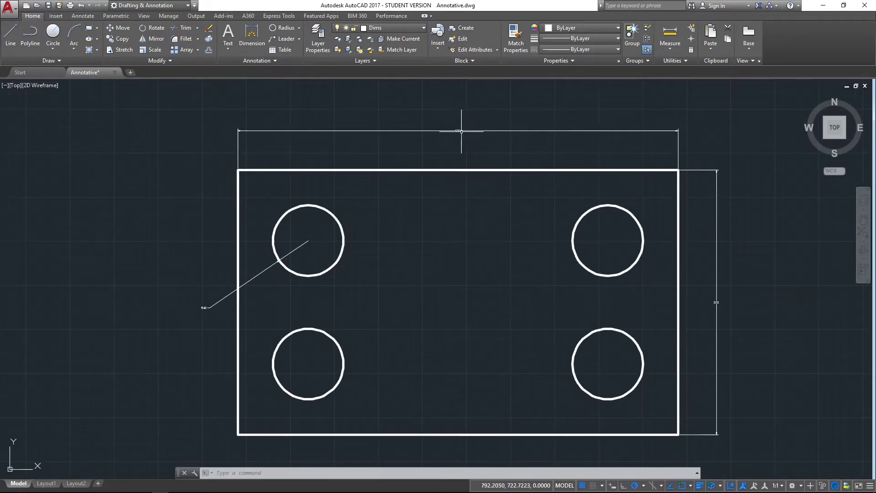
scroll(460, 131, "up", 6)
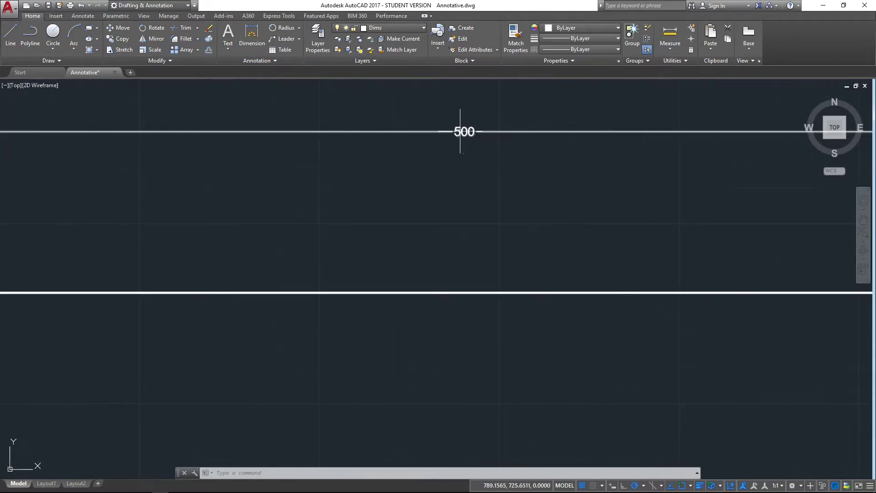
scroll(493, 201, "down", 8)
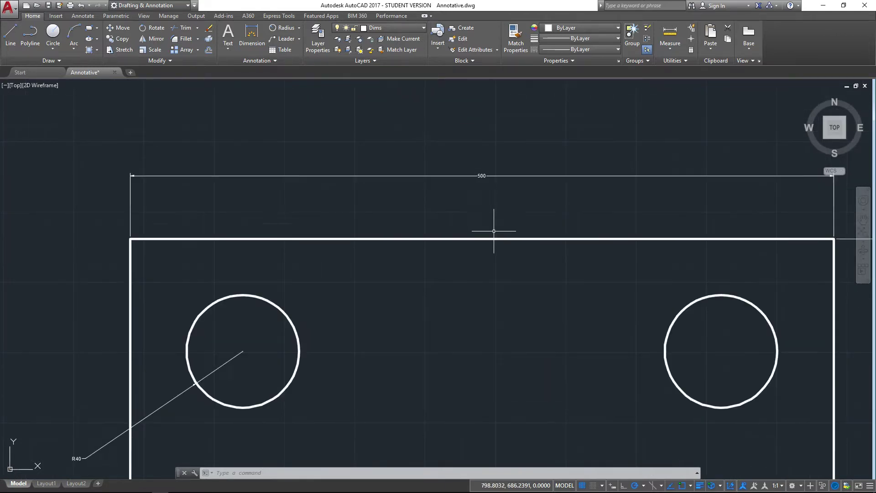
scroll(429, 130, "up", 2)
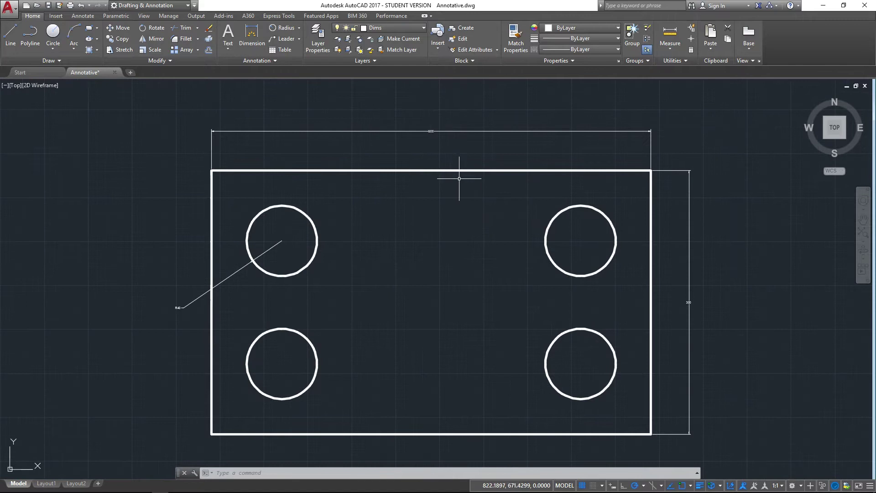
scroll(426, 127, "up", 6)
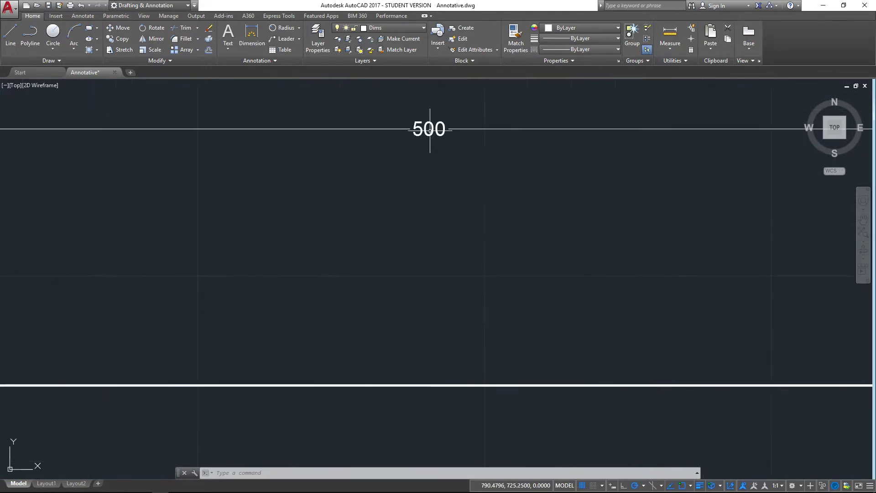
scroll(429, 130, "down", 10)
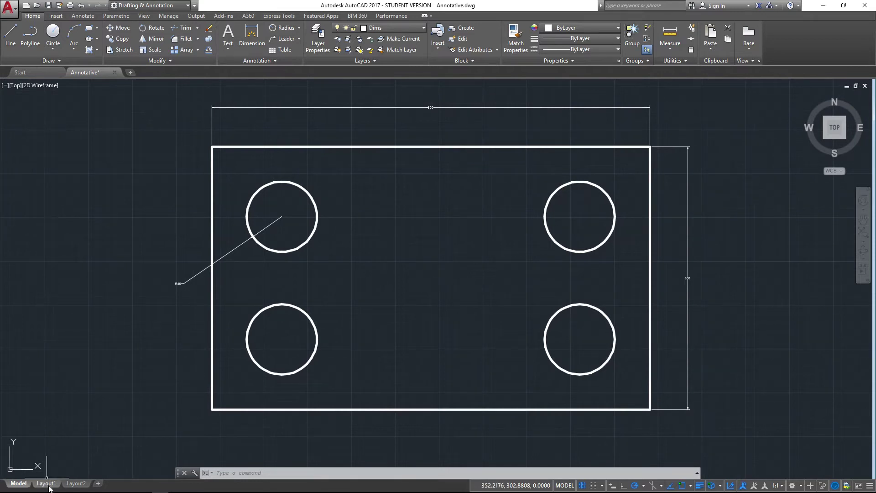
Switch to Layout1 and zoom inside the viewport onto the 500 dimension.
left_click(47, 484)
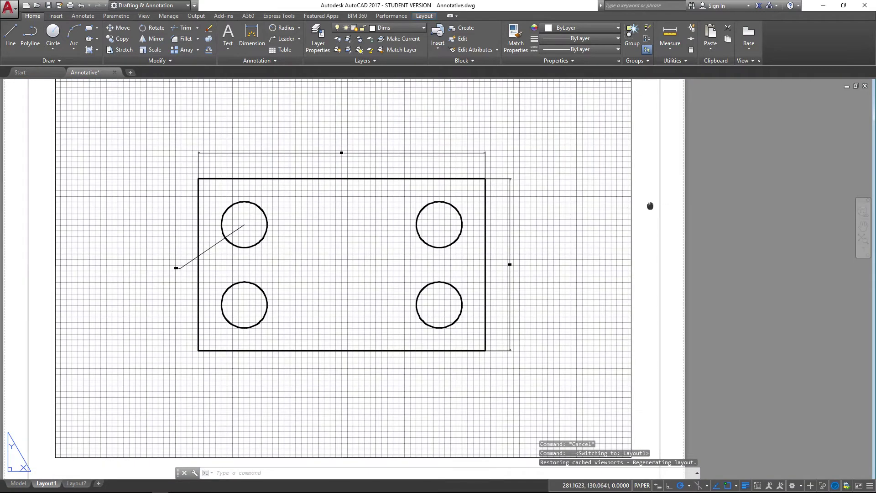
mouse_move(647, 203)
middle_mouse_down()
mouse_move(778, 216)
mouse_move(759, 234)
mouse_move(767, 166)
mouse_move(758, 241)
mouse_move(764, 221)
middle_mouse_up()
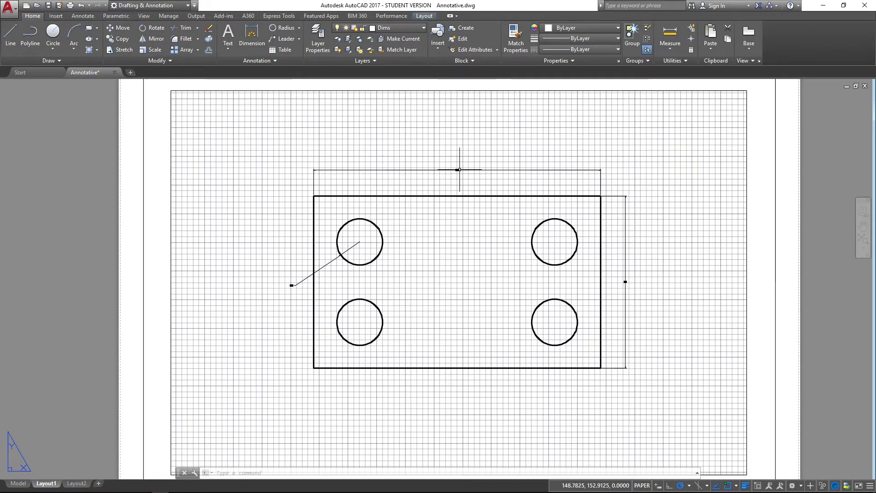
left_click(747, 270)
double_click(677, 270)
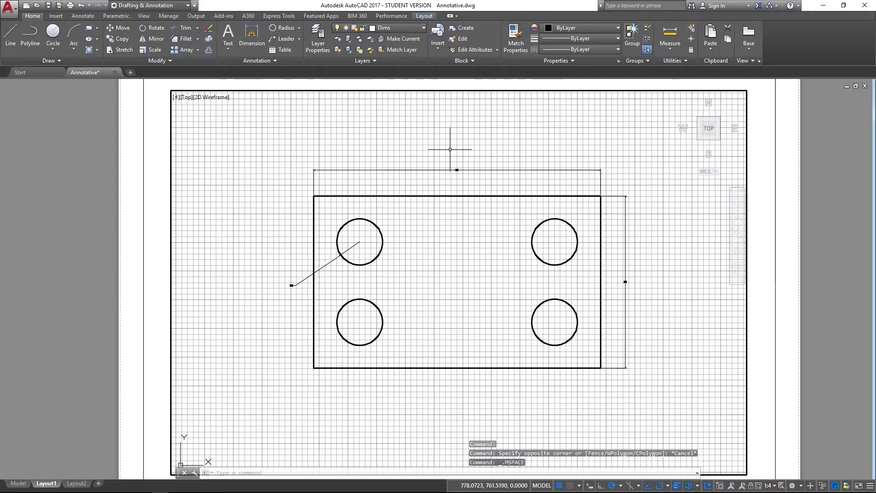
scroll(452, 151, "up", 2)
scroll(479, 190, "up", 4)
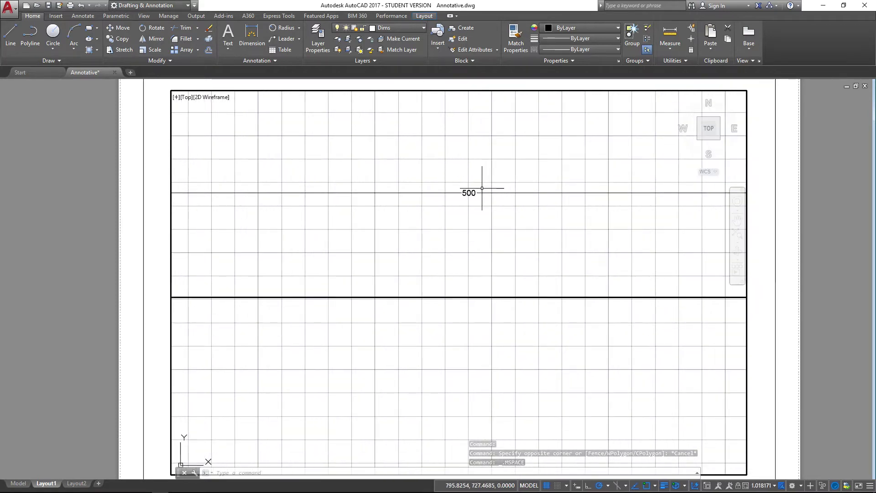
middle_click_drag(735, 315, 736, 307)
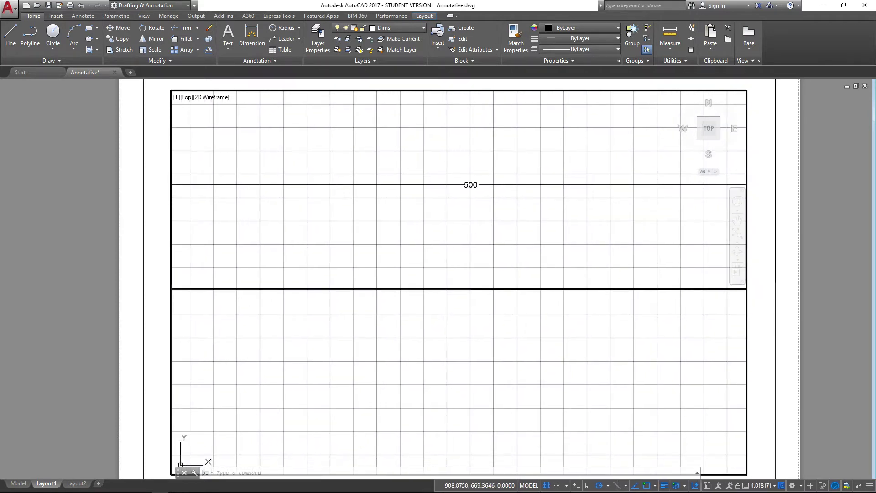
Return to paper space and recentre the sheet on the 500 dimension.
double_click(770, 332)
scroll(773, 329, "down", 1)
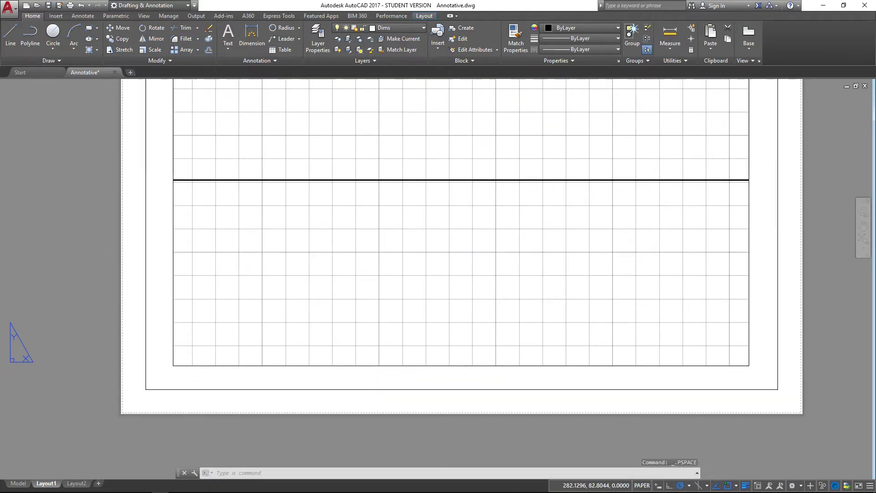
scroll(773, 328, "up", 1)
mouse_move(773, 328)
middle_mouse_down()
mouse_move(765, 368)
mouse_move(765, 290)
mouse_move(761, 336)
middle_mouse_up()
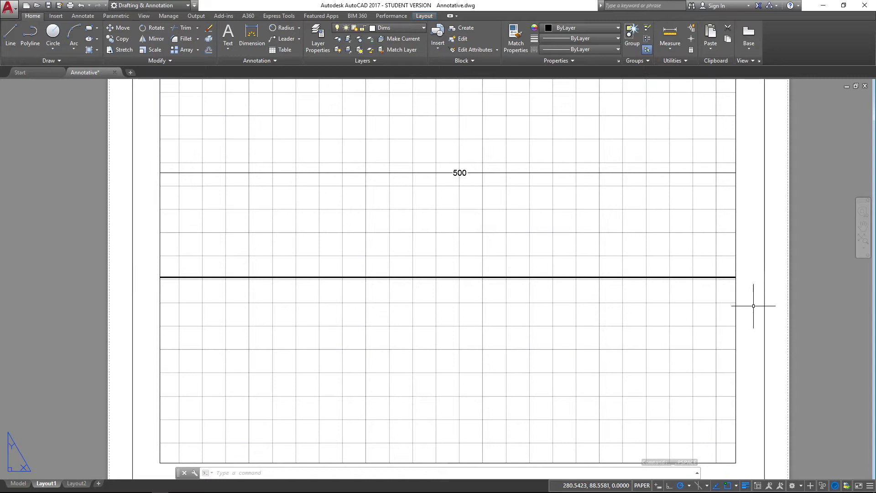
scroll(756, 281, "down", 2)
middle_click_drag(758, 264, 717, 266)
scroll(772, 267, "up", 2)
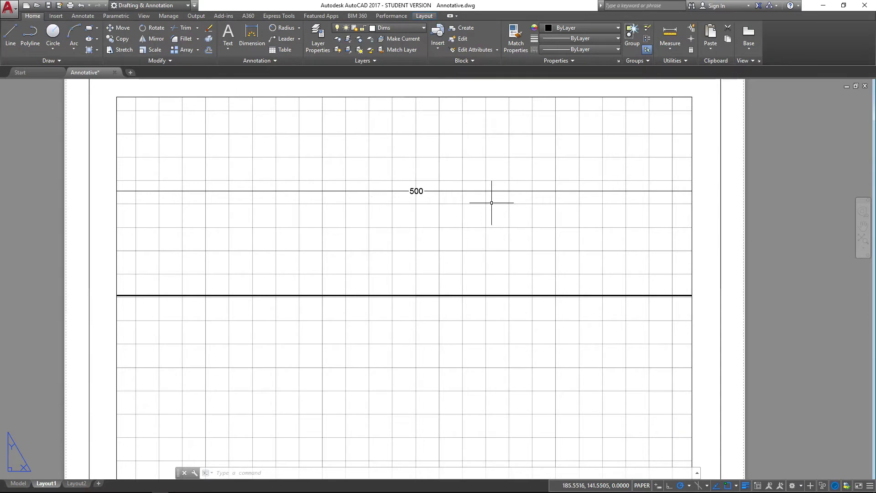
Set the Layout1 viewport scale to 1:4.
left_click(693, 271)
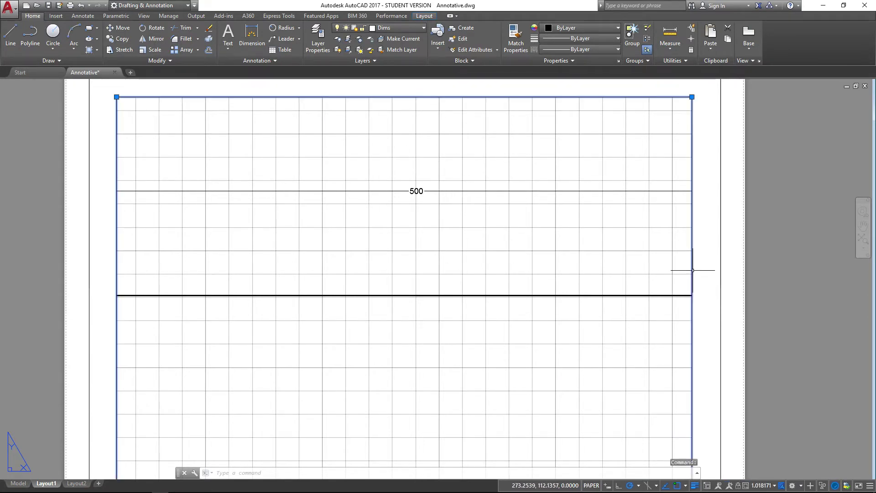
left_click(774, 486)
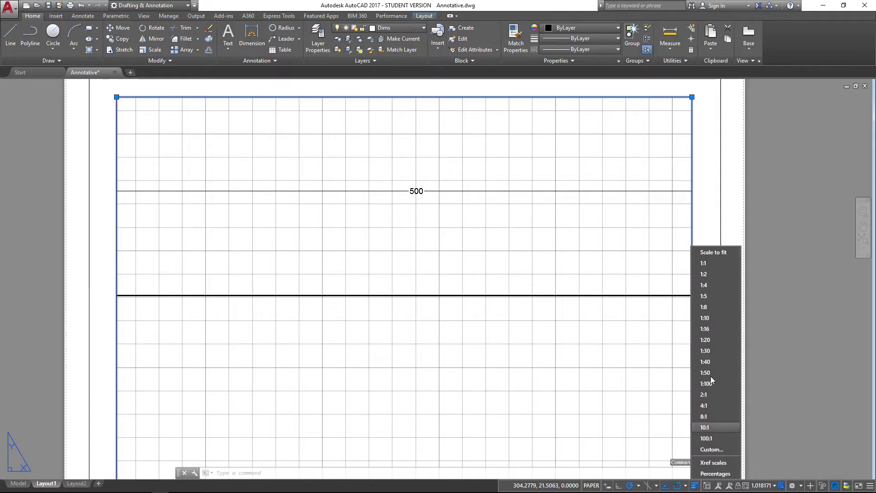
left_click(713, 287)
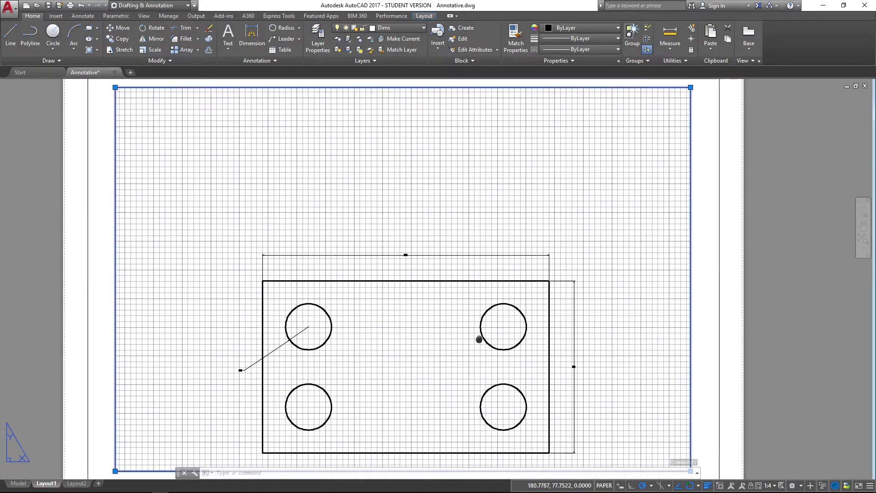
Centre the plate vertically inside the viewport, then return to model space.
middle_click_drag(480, 338, 481, 309)
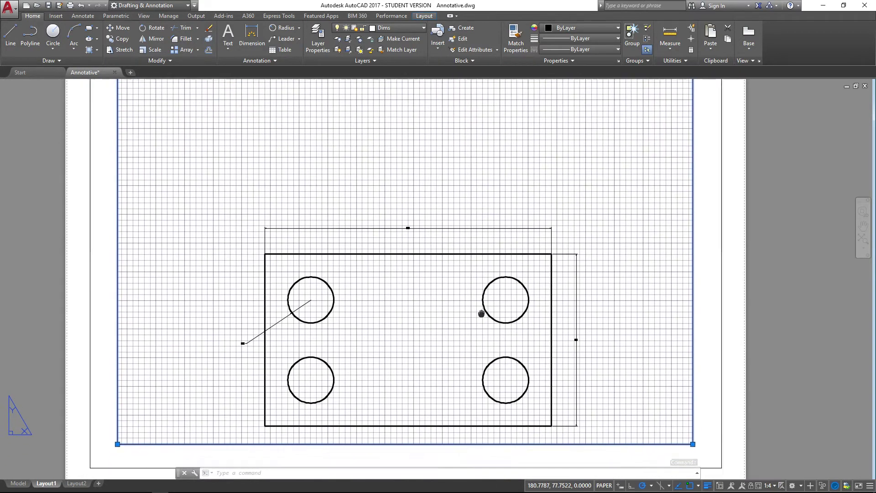
double_click(484, 240)
middle_click_drag(470, 280, 470, 211)
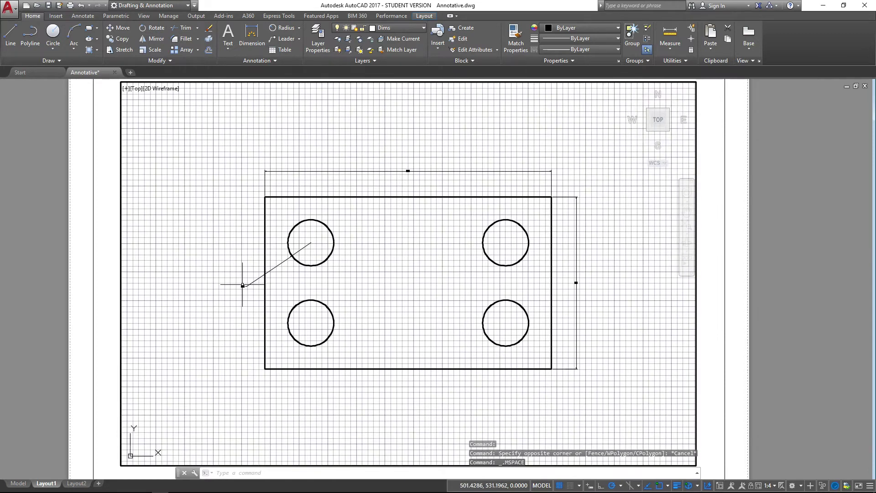
double_click(717, 284)
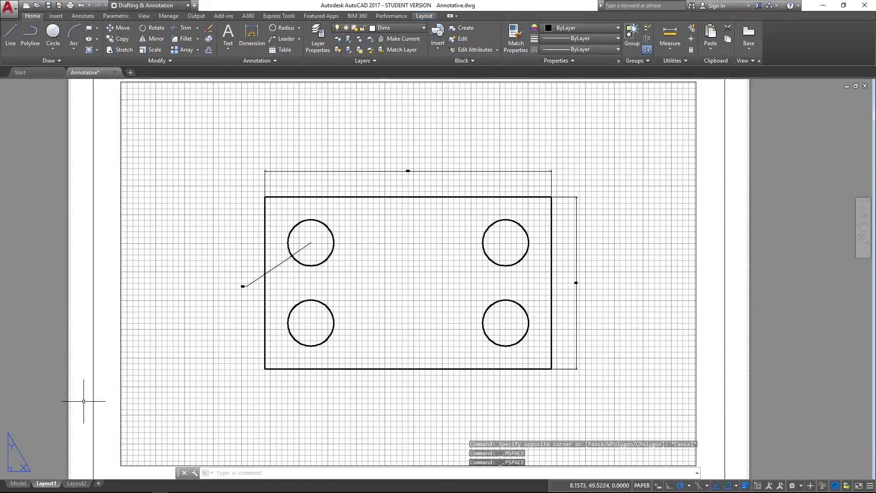
left_click(19, 483)
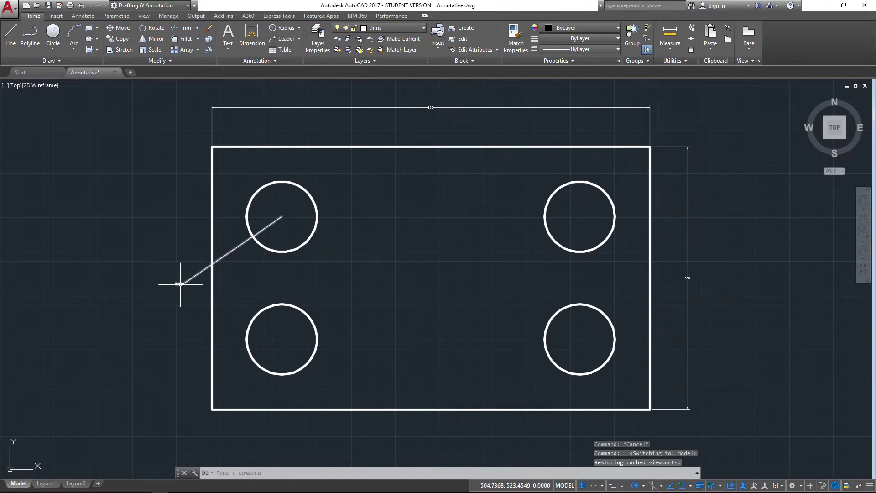
Set the R40 radius dimension's Annotative property to Yes in the Properties palette.
left_click(181, 283)
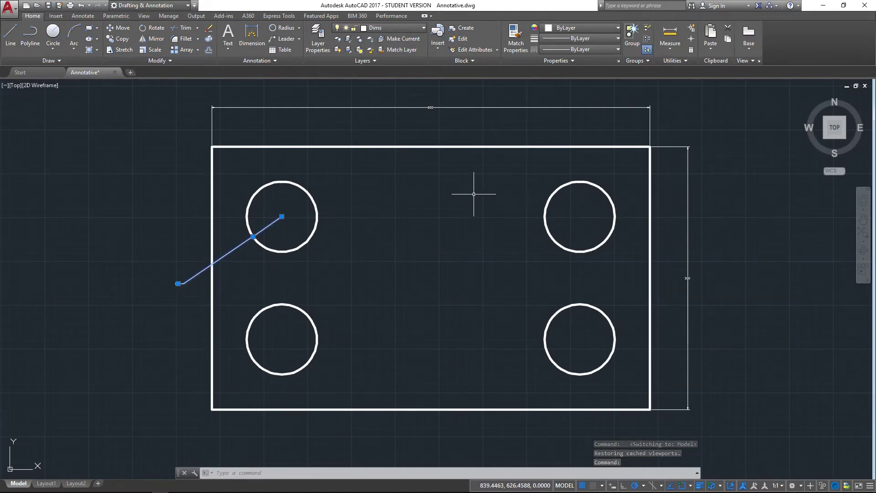
type("pr")
key("Return")
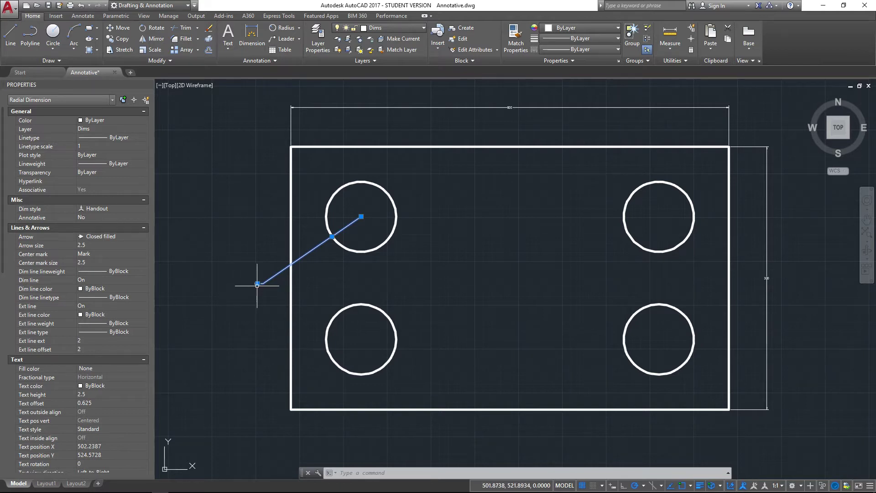
left_click(127, 219)
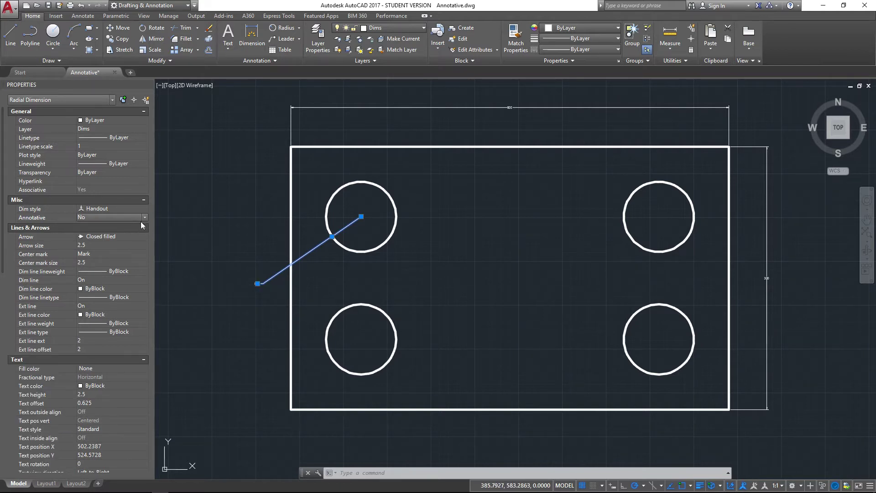
left_click(143, 221)
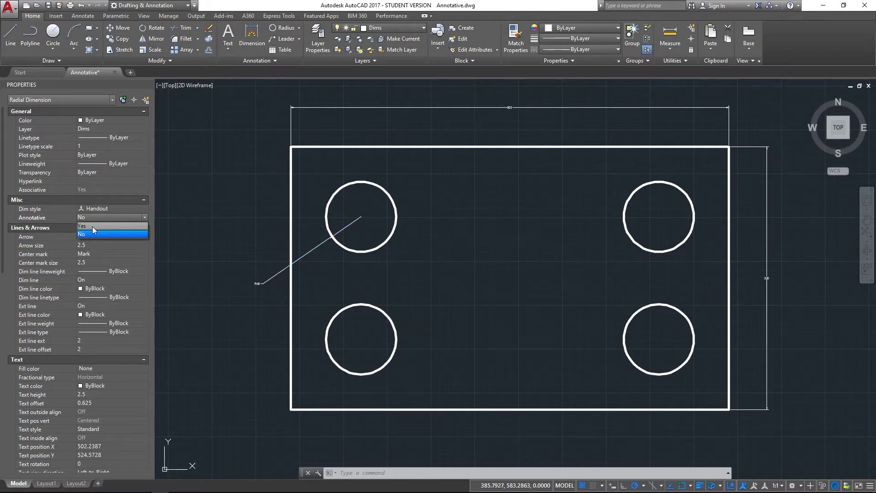
left_click(92, 227)
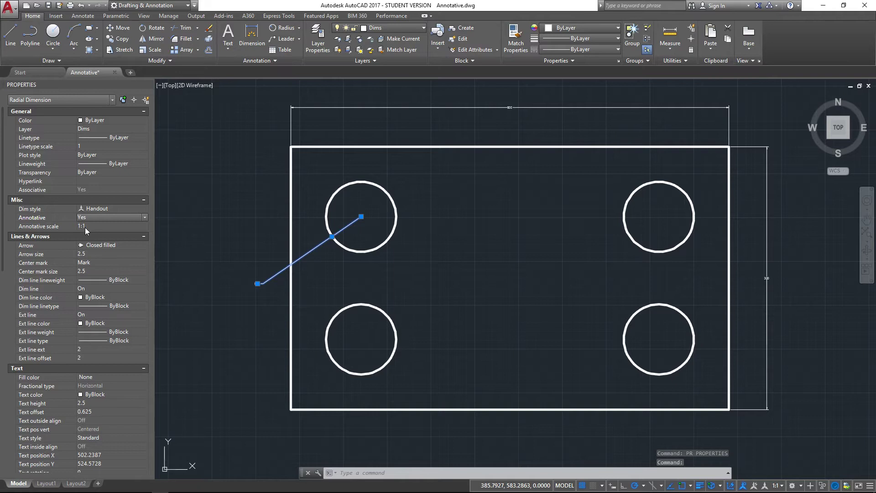
left_click(97, 226)
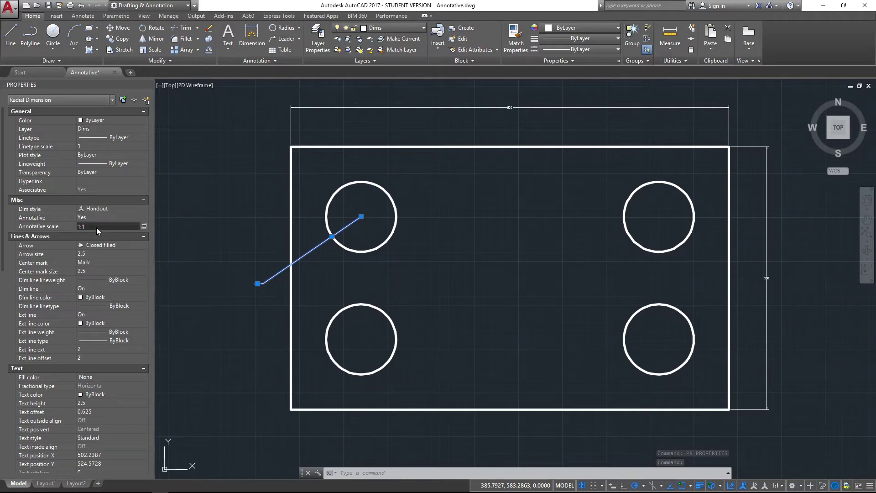
Add the 1:4 scale to the R40 dimension's annotation scales, then deselect it.
left_click(144, 226)
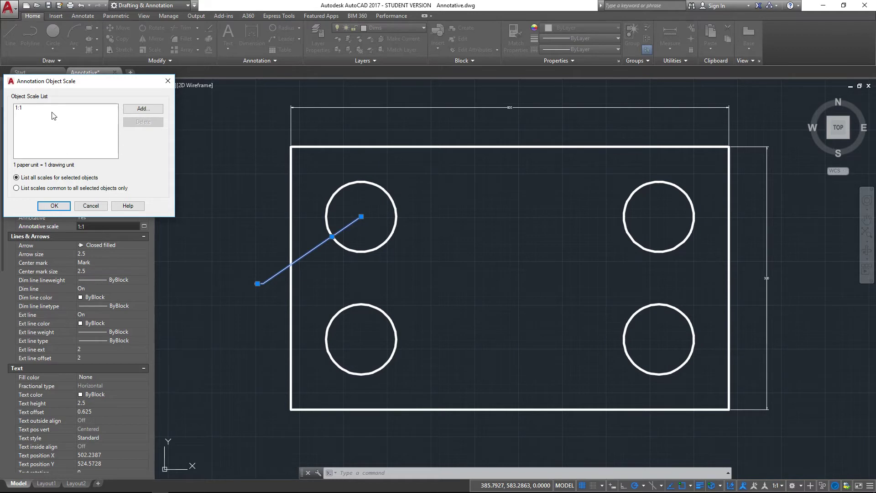
left_click(142, 109)
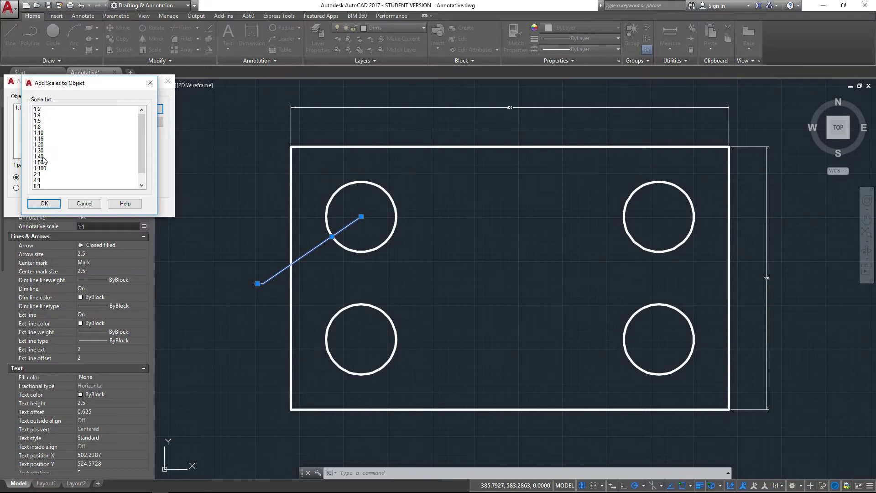
left_click(45, 115)
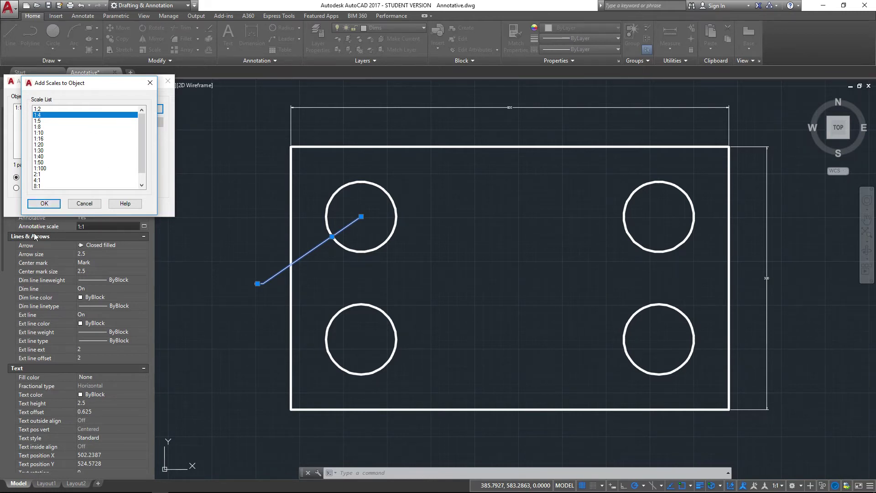
left_click(39, 205)
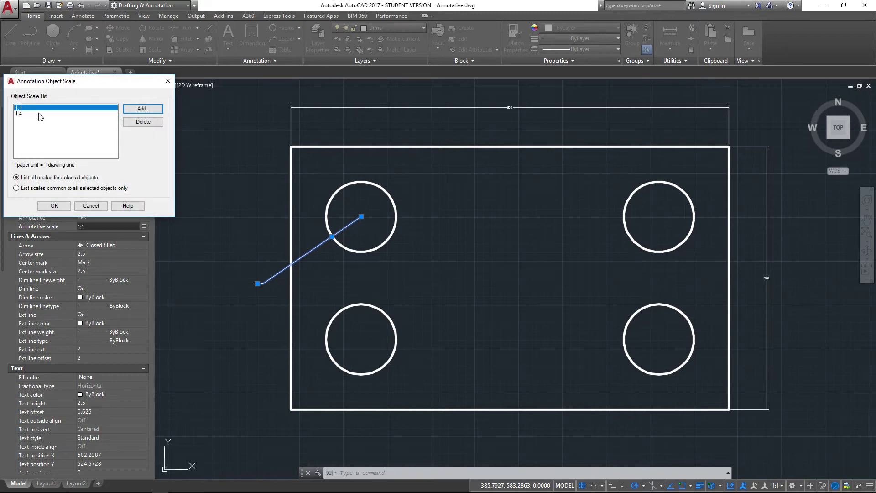
left_click(54, 205)
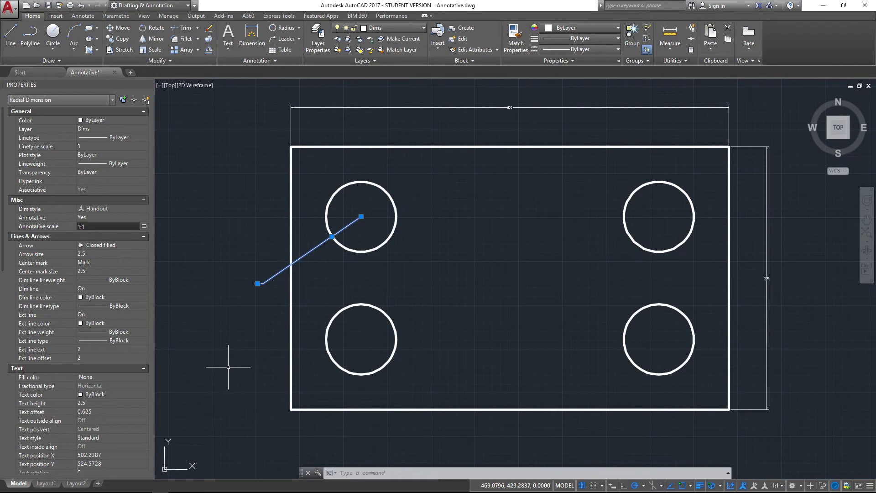
left_click(231, 363)
key("Escape")
key("Escape")
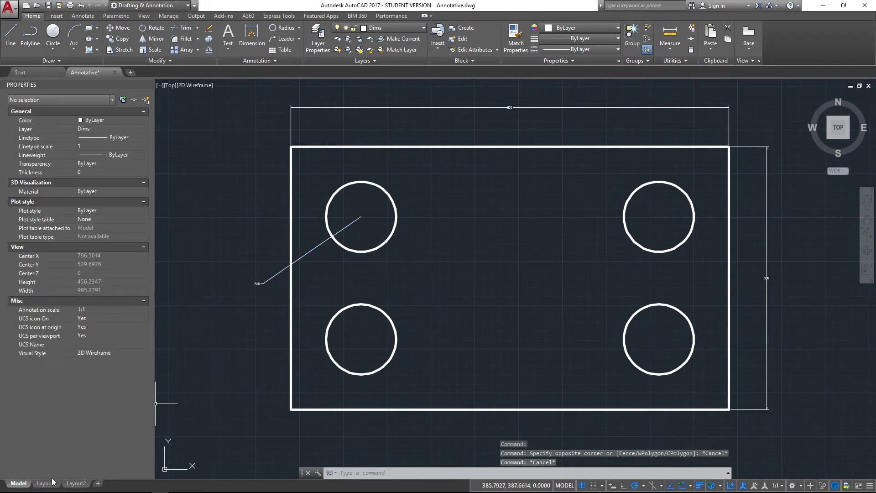
Switch to Layout1, pan to see the whole sheet, and select the viewport.
left_click(46, 483)
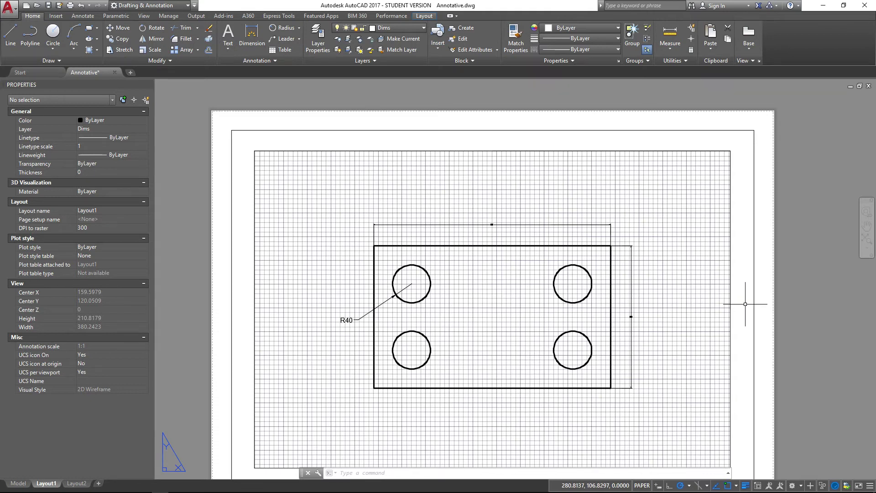
mouse_move(746, 304)
middle_mouse_down()
mouse_move(747, 279)
mouse_move(762, 263)
middle_mouse_up()
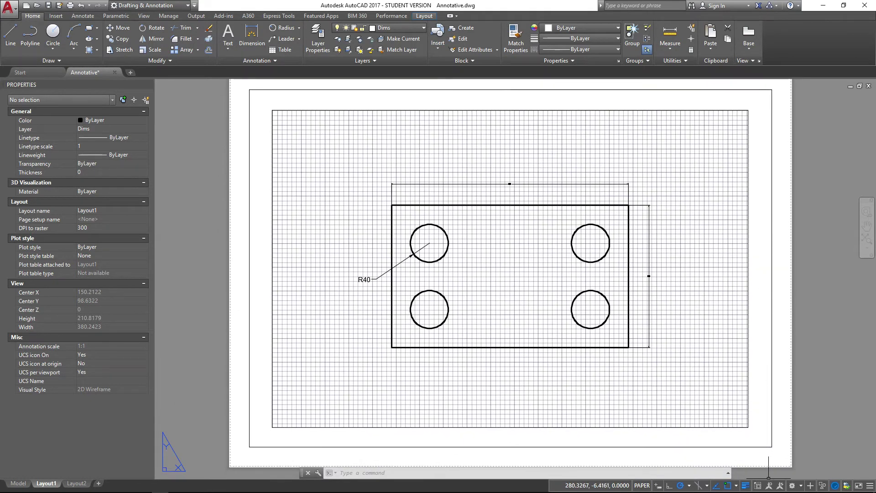
left_click(740, 427)
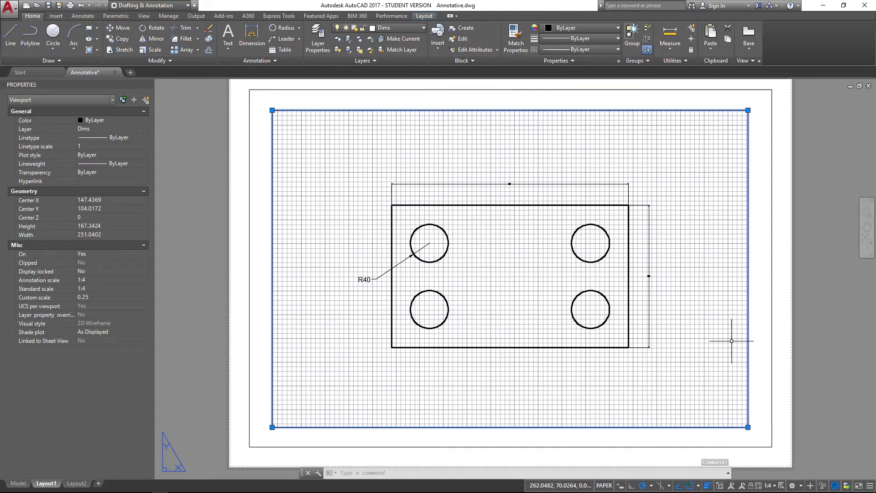
Change the Layout1 viewport scale to 1:8, then return to model space.
left_click(769, 486)
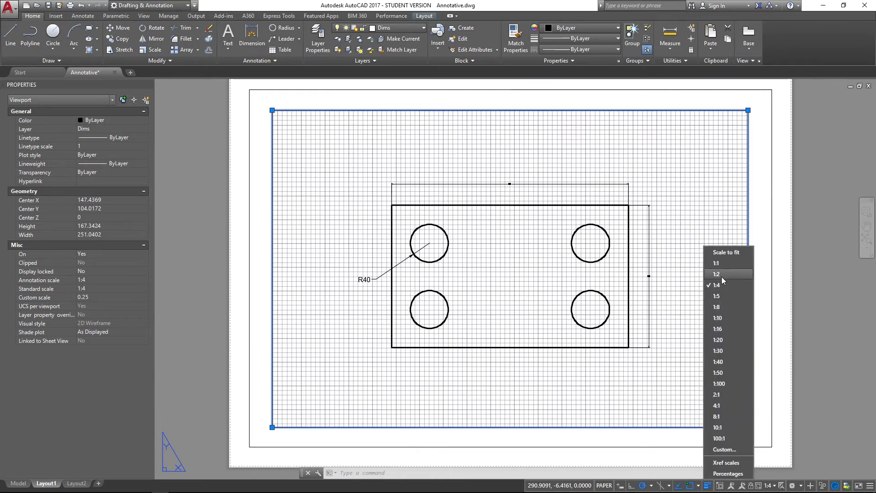
left_click(723, 306)
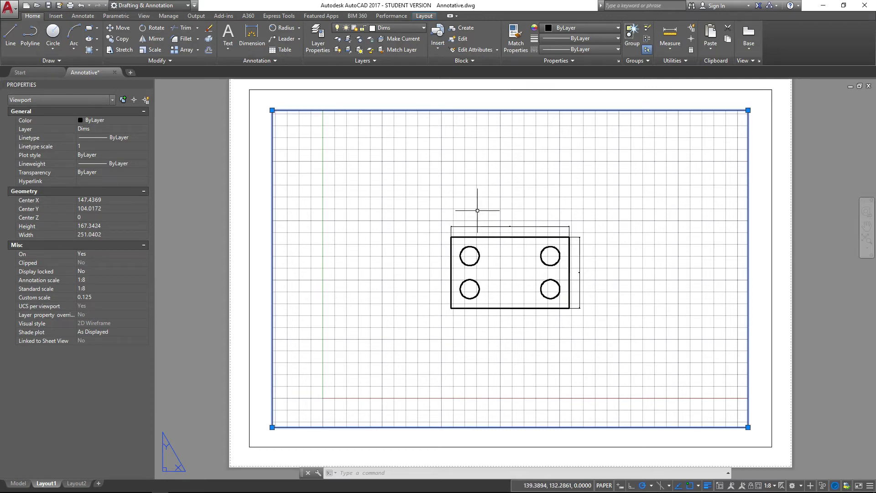
left_click(17, 483)
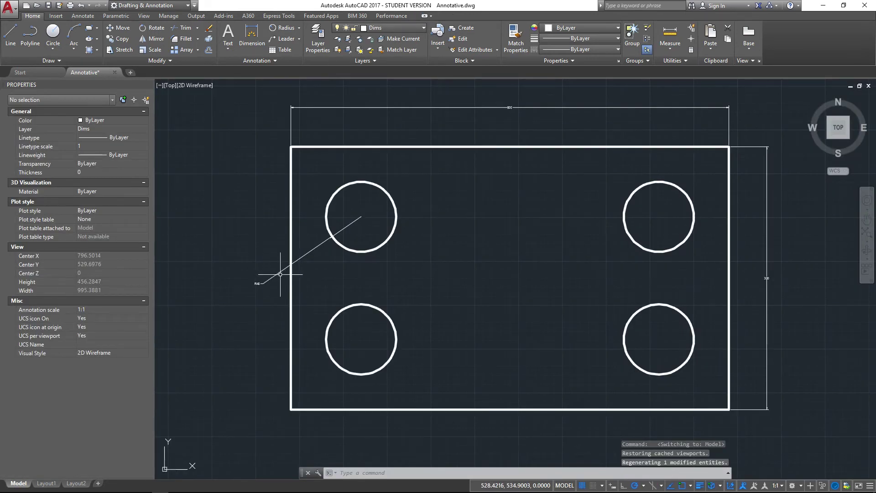
Add a 1:8 annotation scale to the R40 radial dimension.
left_click(281, 274)
left_click(120, 227)
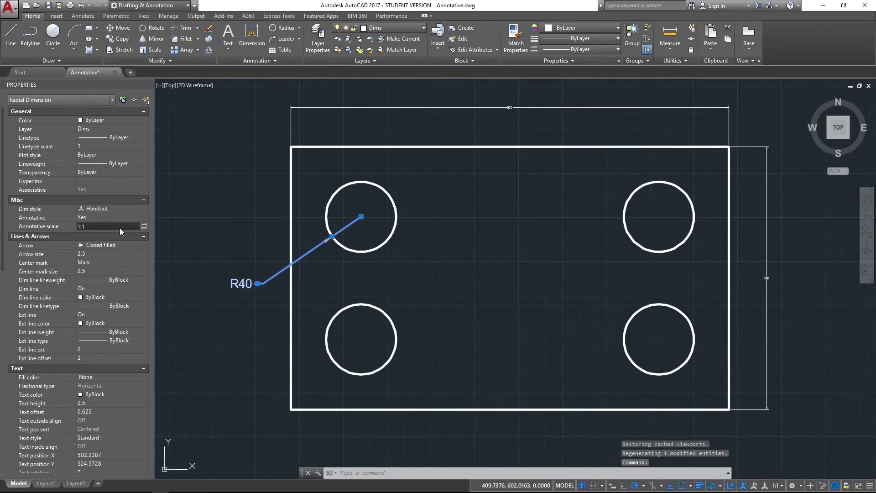
left_click(143, 226)
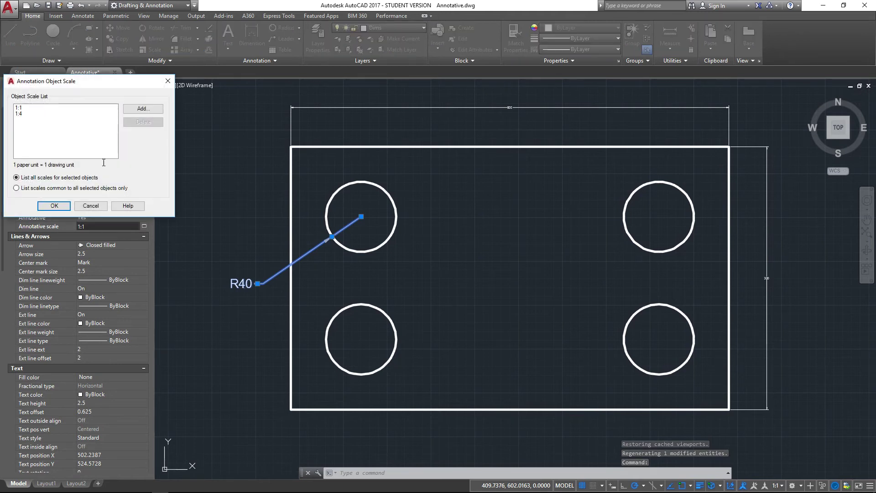
left_click(143, 109)
left_click(44, 121)
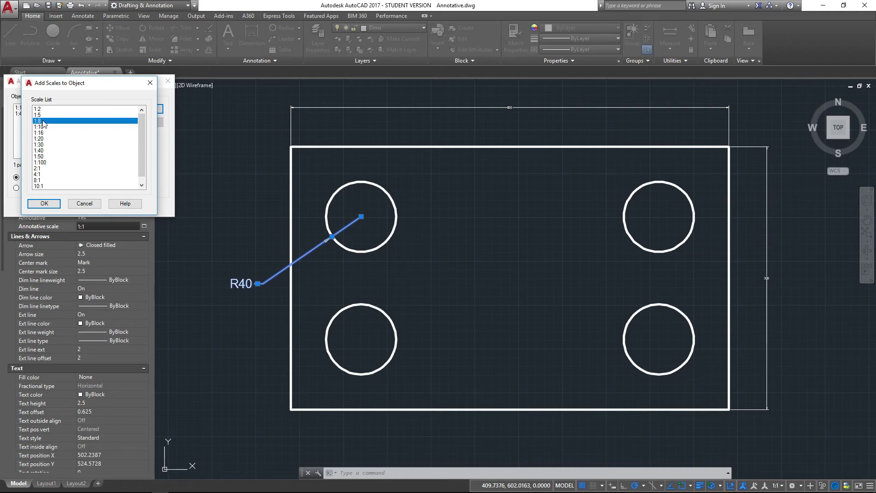
left_click(44, 204)
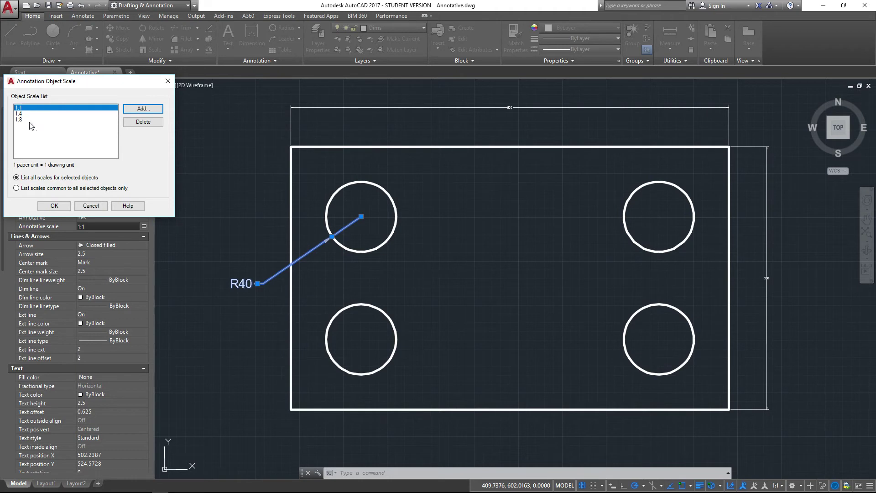
left_click(54, 206)
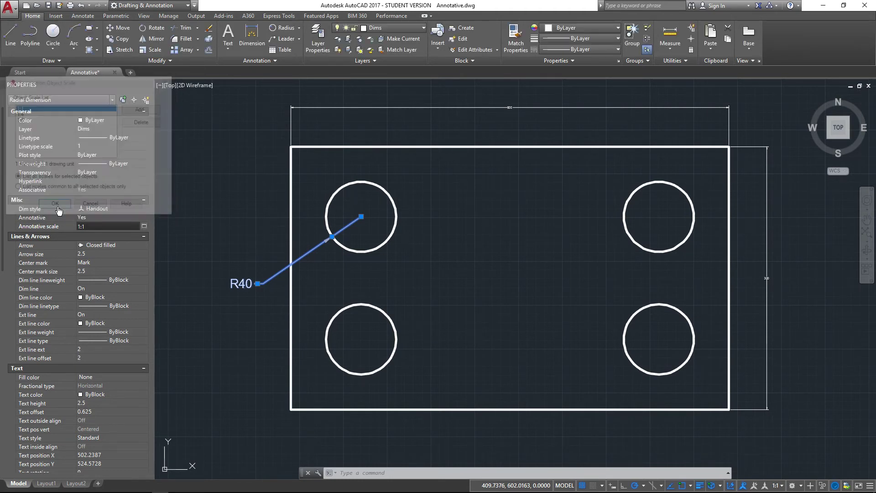
Deselect, recheck the R40 dimension's scales, then go back to Layout1.
left_click(247, 343)
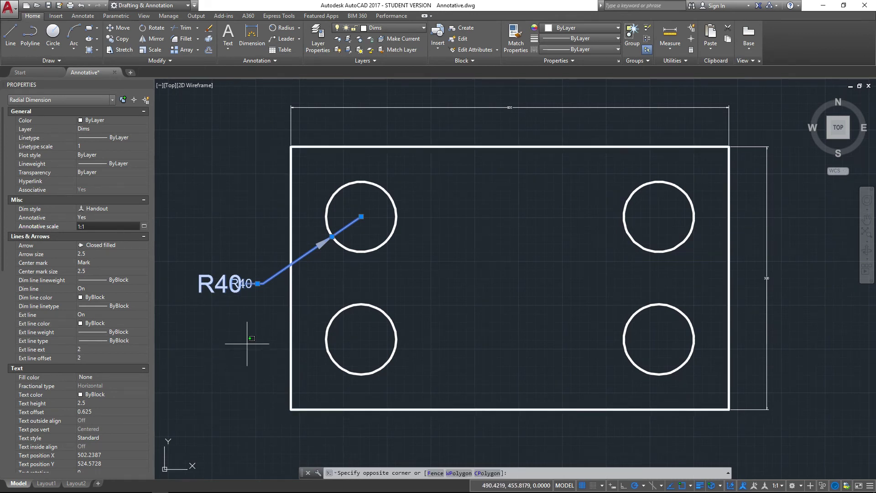
left_click(251, 352)
key("Escape")
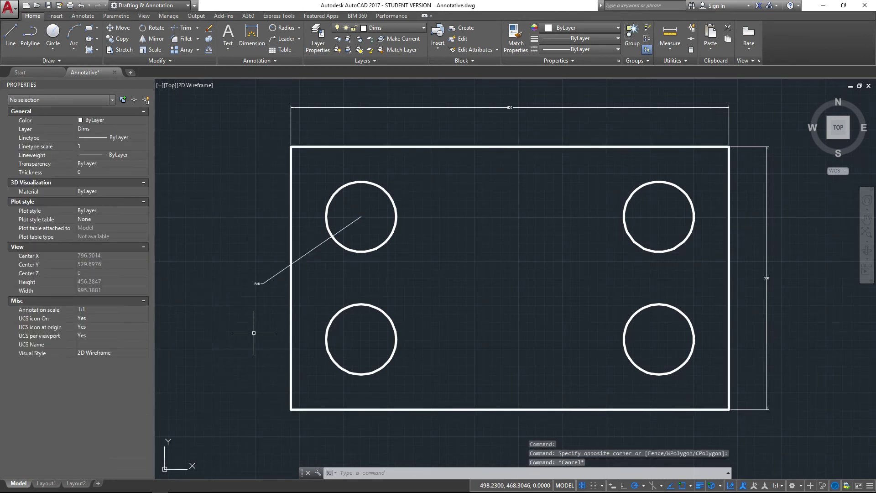
left_click(260, 283)
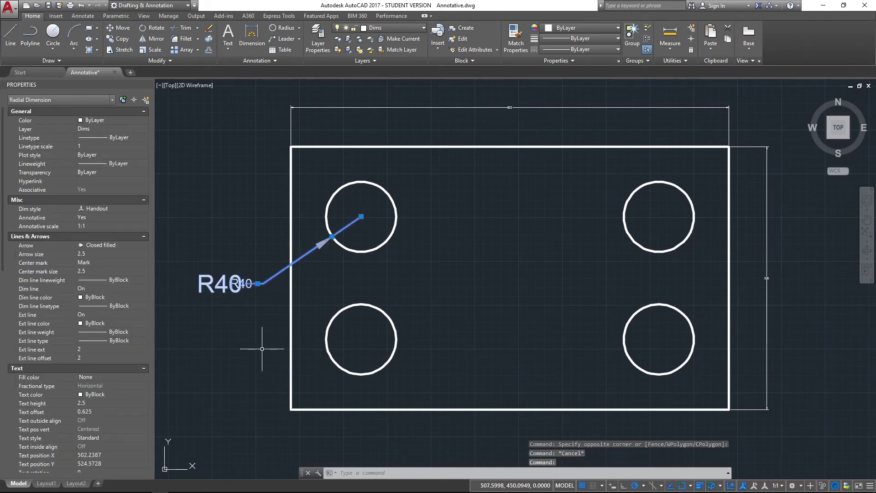
key("Escape")
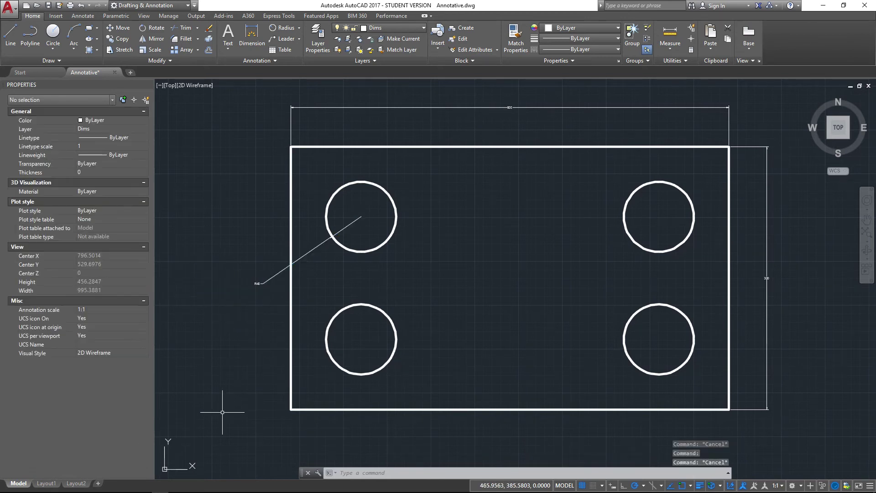
left_click(49, 484)
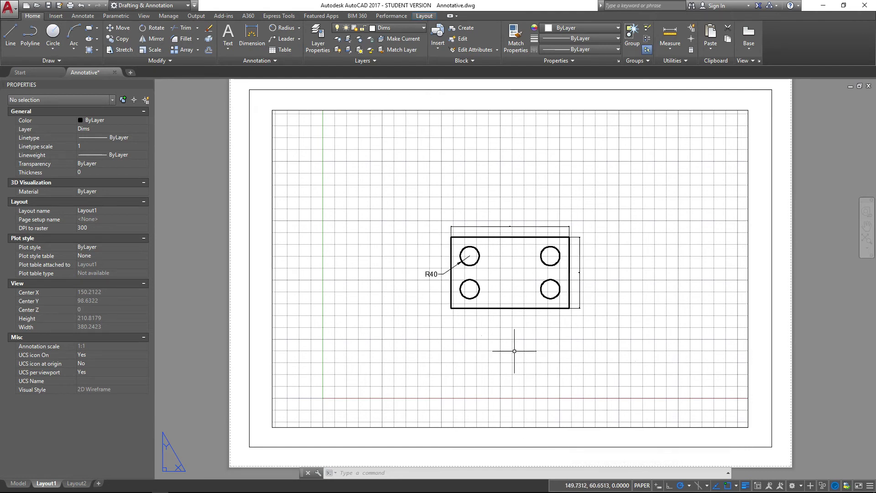
Change the viewport scale to 1:4, then to 1:5, and return to model space.
left_click(748, 305)
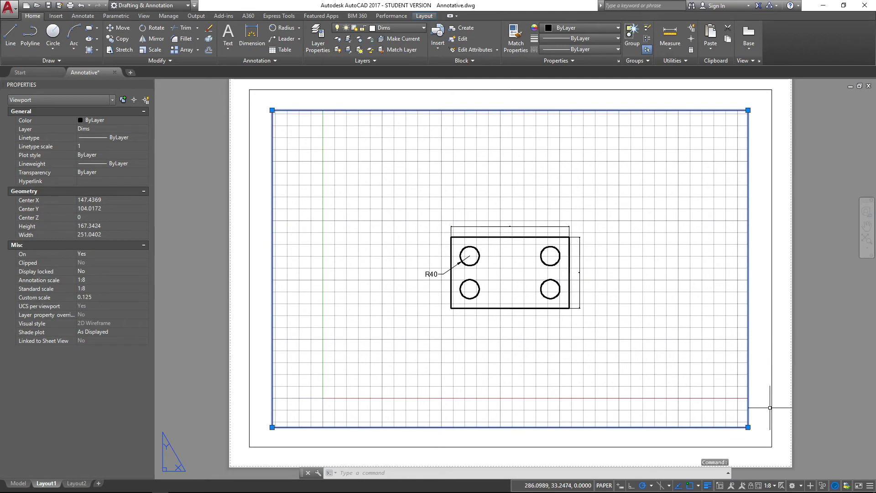
left_click(775, 485)
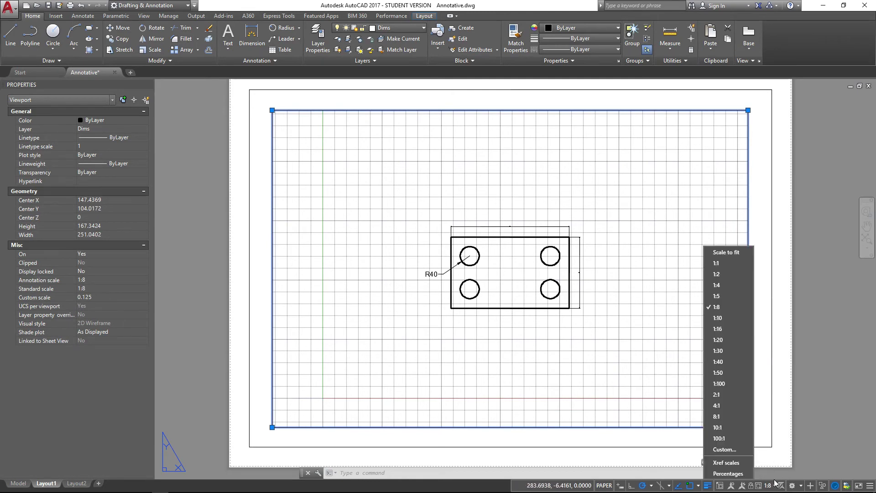
left_click(729, 285)
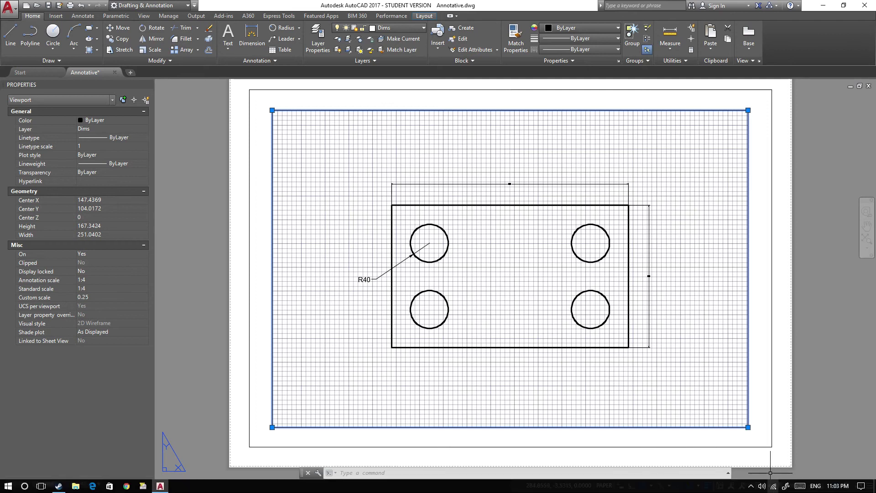
left_click(775, 486)
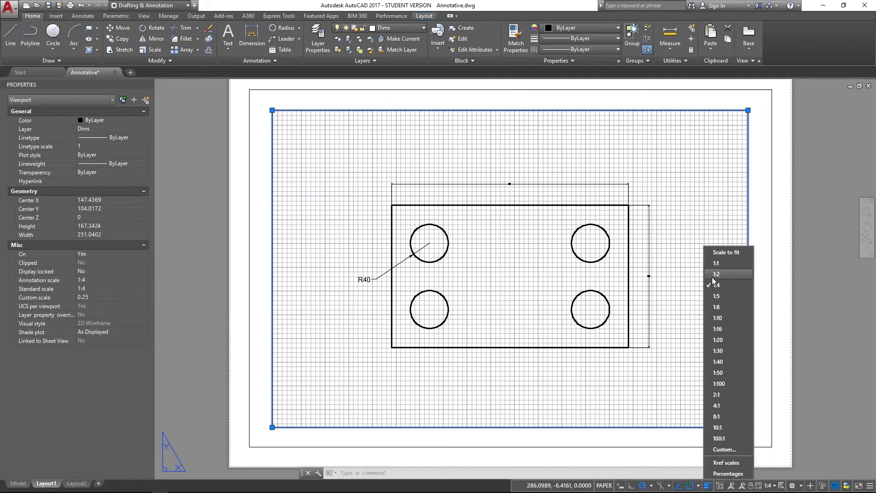
left_click(726, 296)
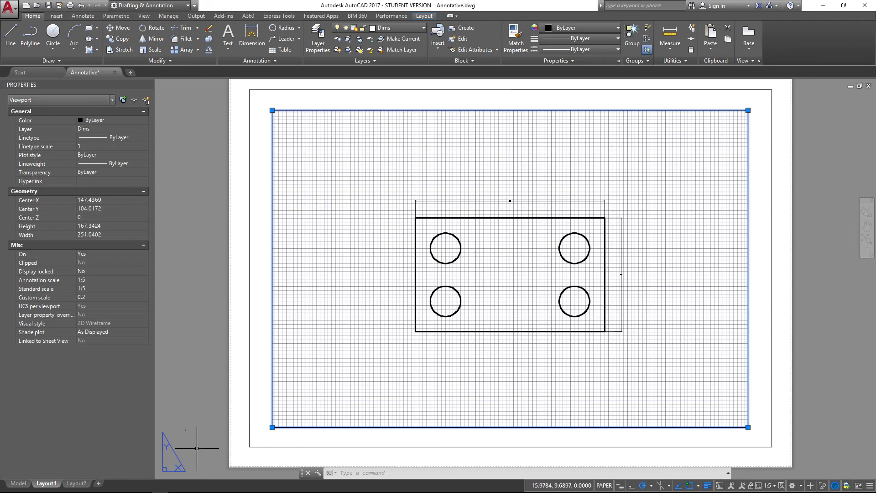
left_click(20, 484)
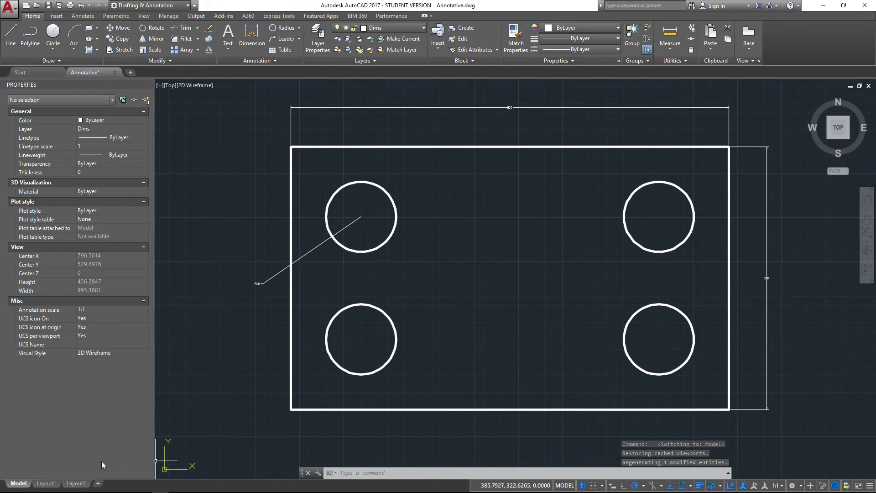
On Layout1, set the viewport scale back to 1:4, then switch to Model.
left_click(46, 483)
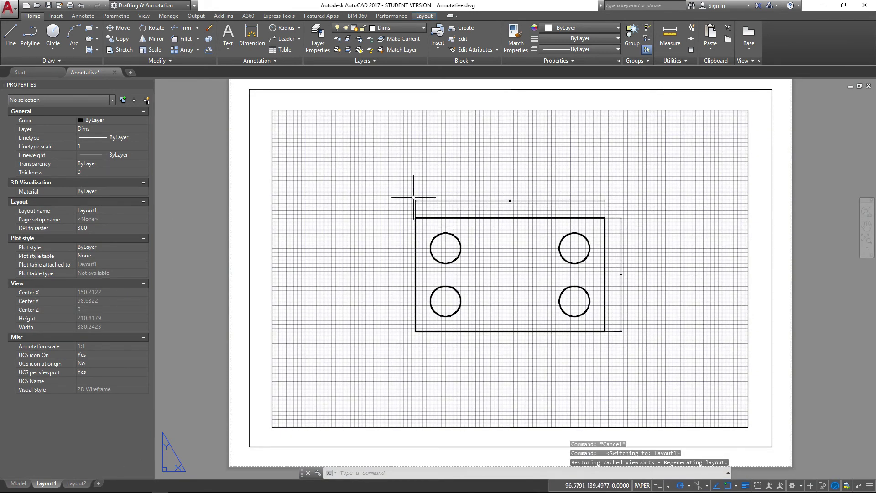
left_click(749, 337)
left_click(774, 487)
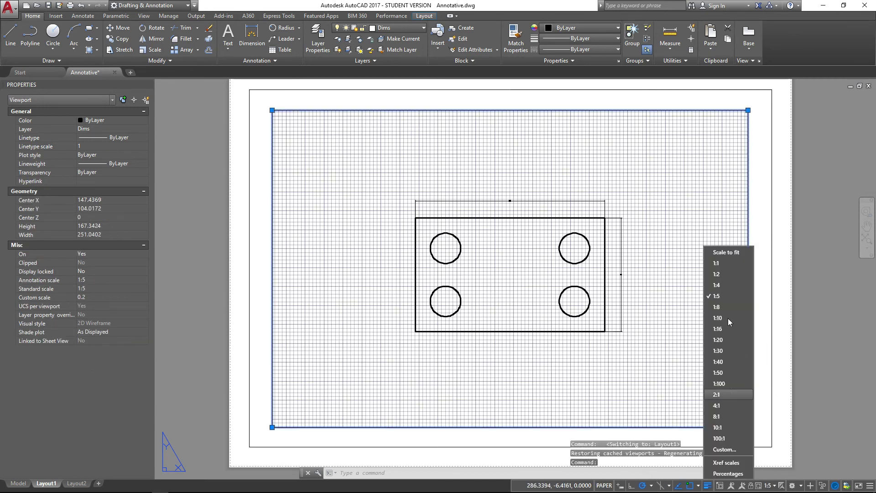
left_click(725, 289)
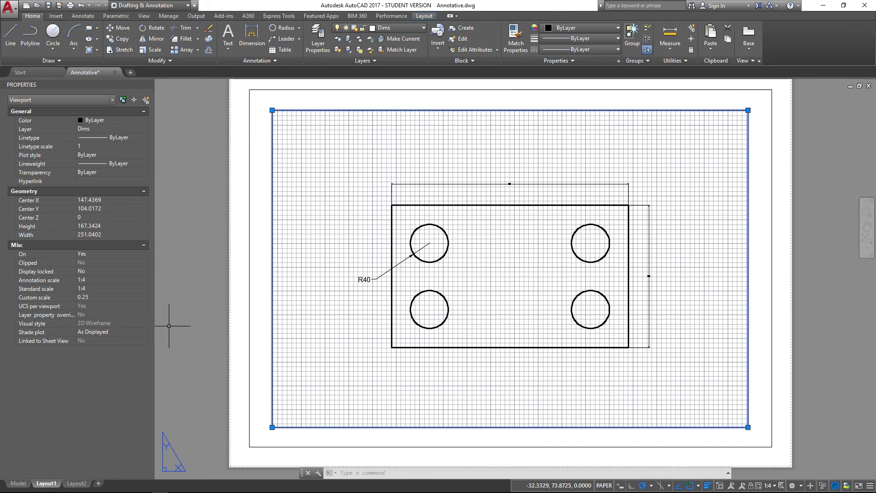
left_click(18, 483)
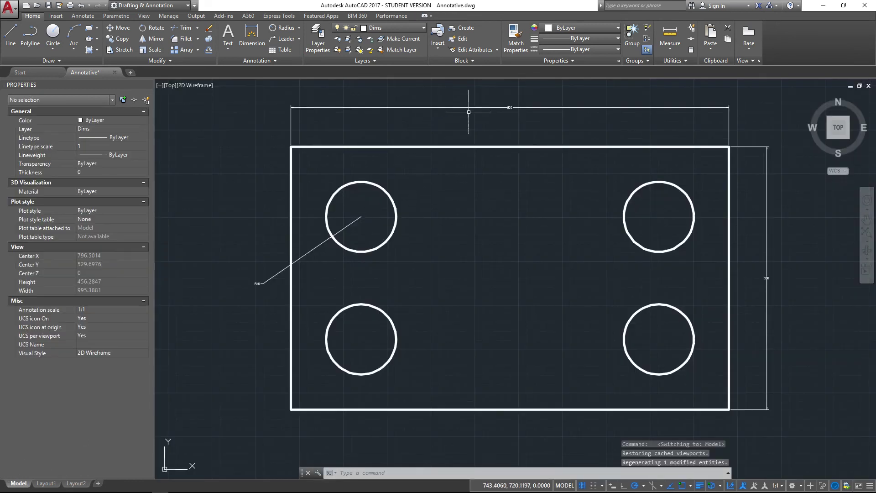
Select the 500 and 300 dimensions and set Annotative to Yes.
left_click(474, 108)
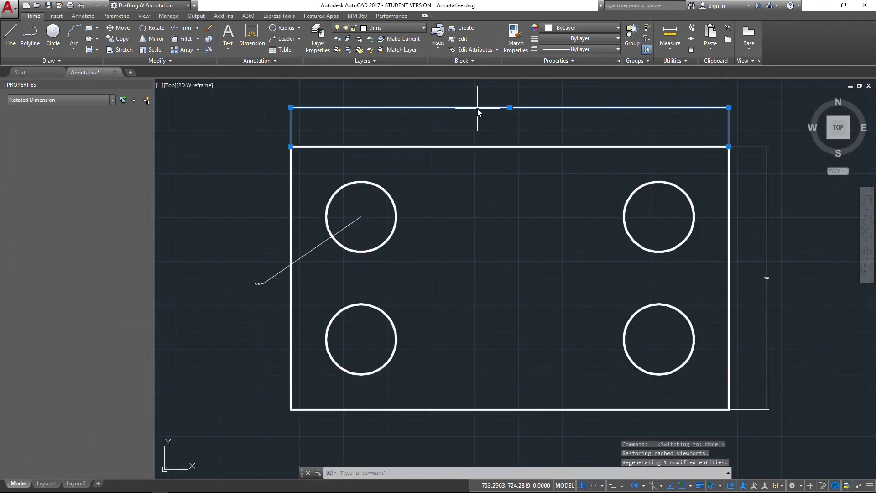
left_click(766, 236)
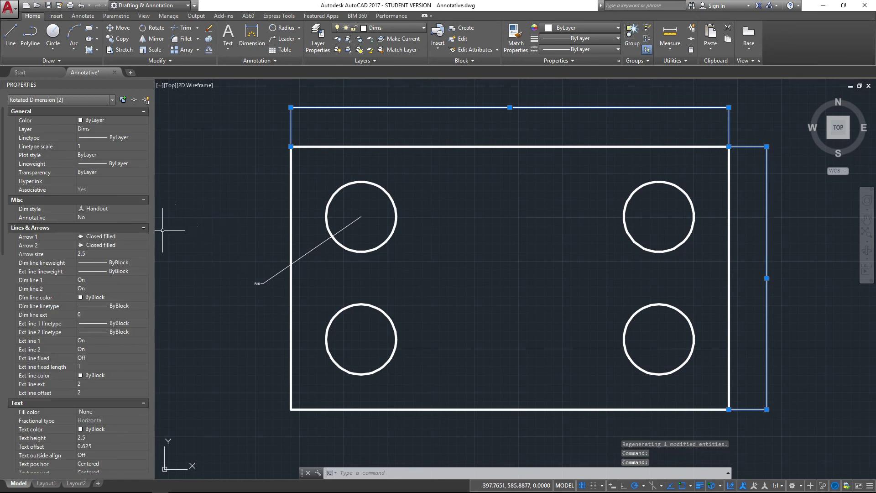
left_click(139, 217)
left_click(144, 217)
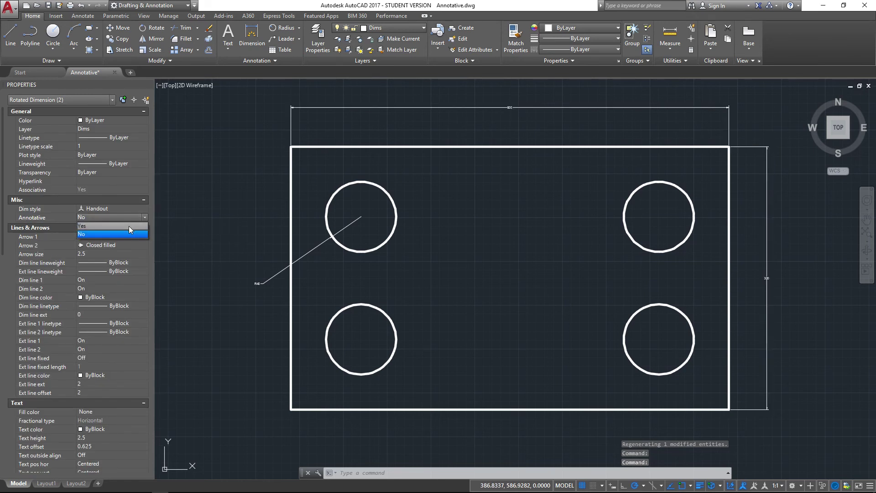
left_click(101, 226)
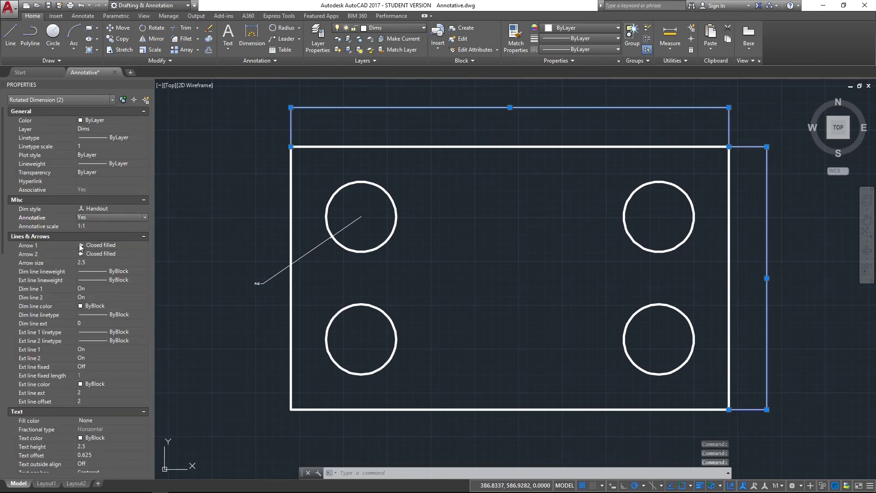
Add the 1:4 annotation scale to both linear dimensions, then deselect them.
left_click(87, 226)
left_click(145, 225)
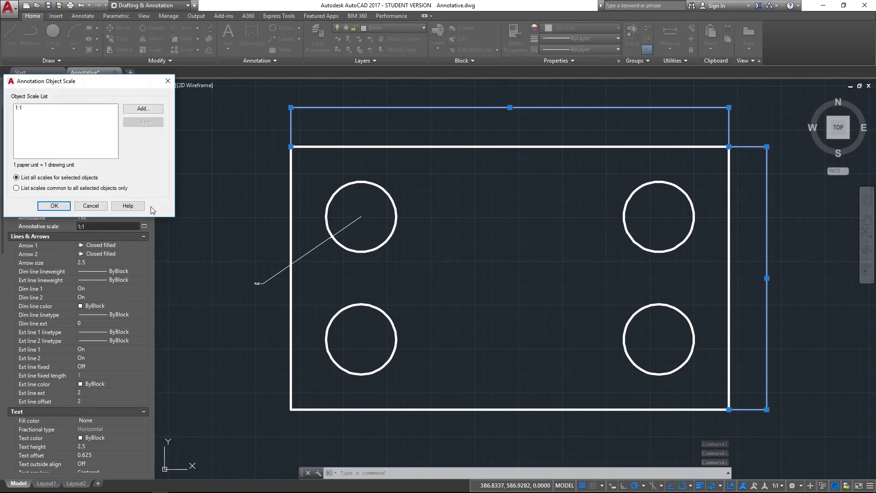
left_click(144, 110)
left_click(44, 116)
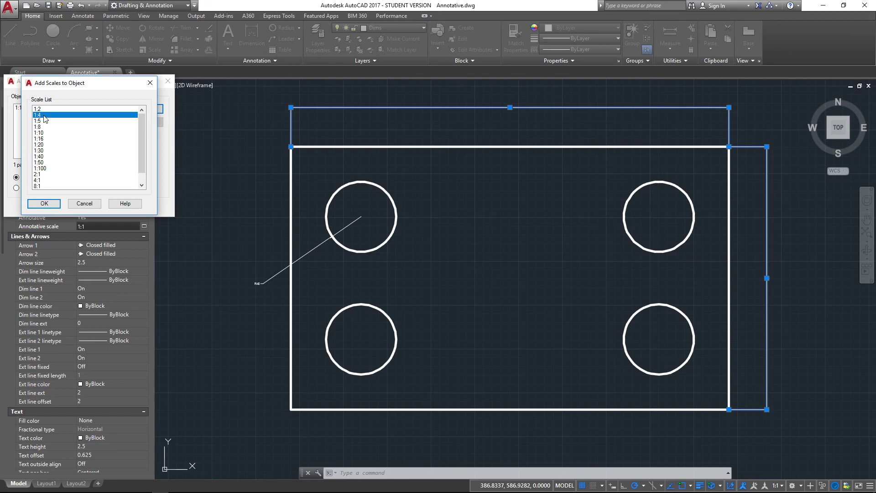
left_click(45, 204)
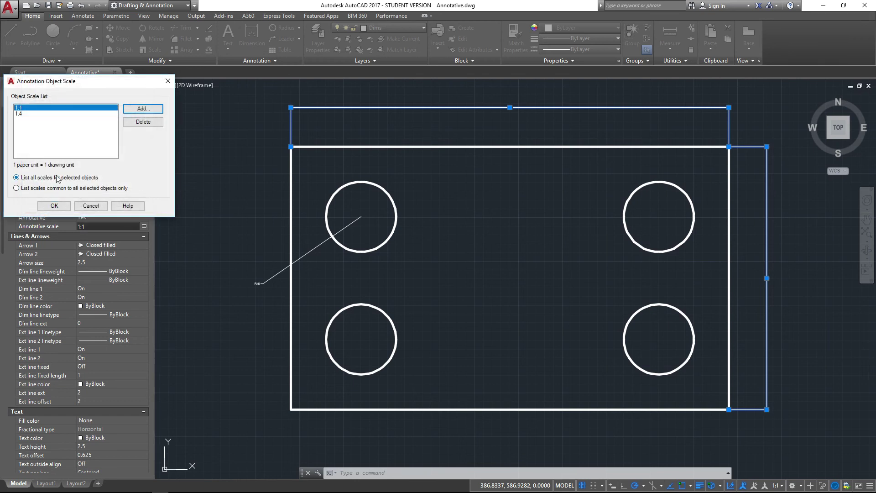
left_click(54, 205)
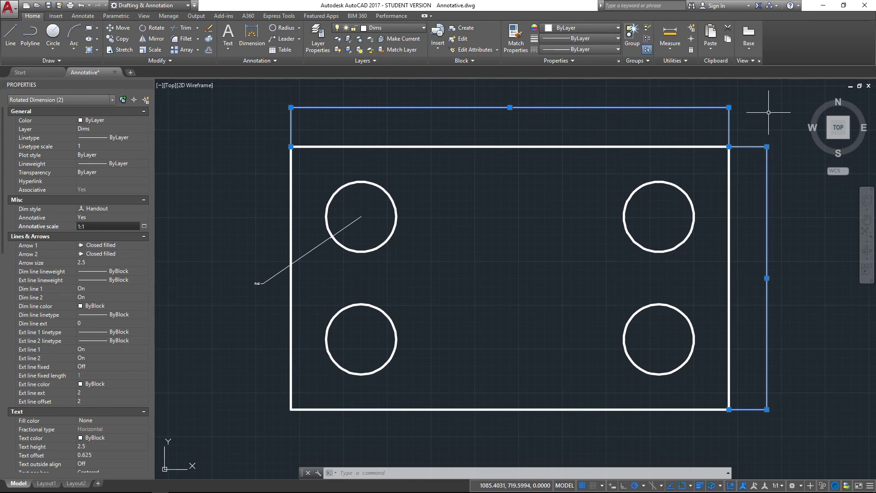
key("Escape")
Select the annotative 500 and 300 dimensions and inspect them up close in model space, then deselect.
left_click(686, 107)
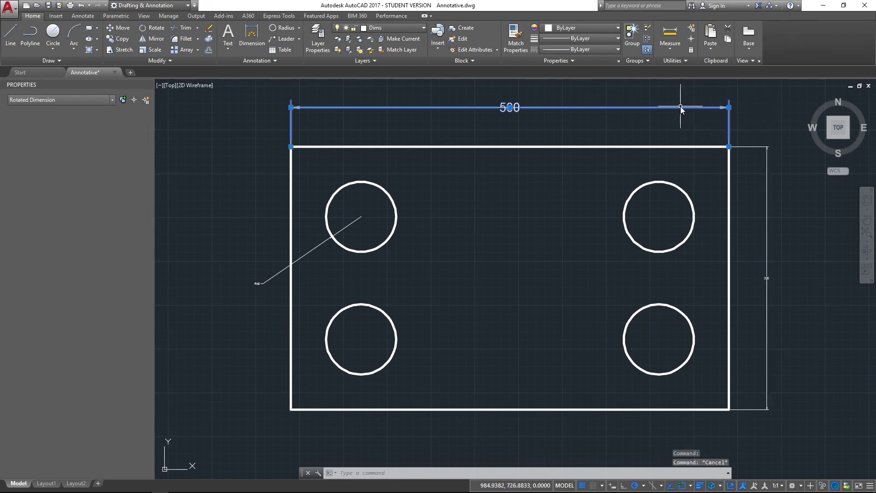
left_click(767, 191)
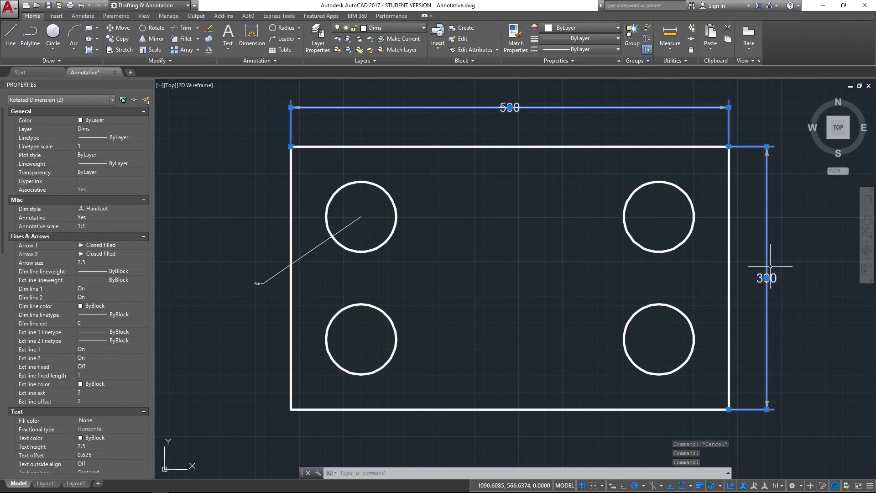
scroll(769, 274, "up", 5)
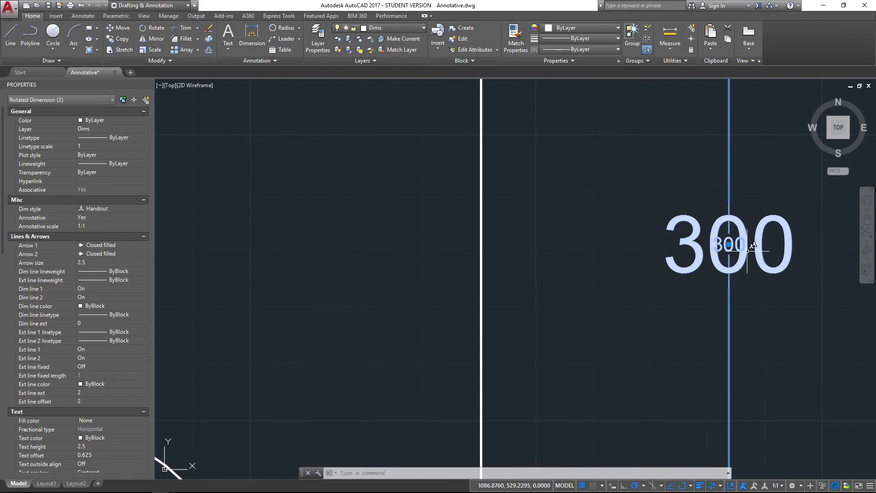
scroll(567, 225, "down", 6)
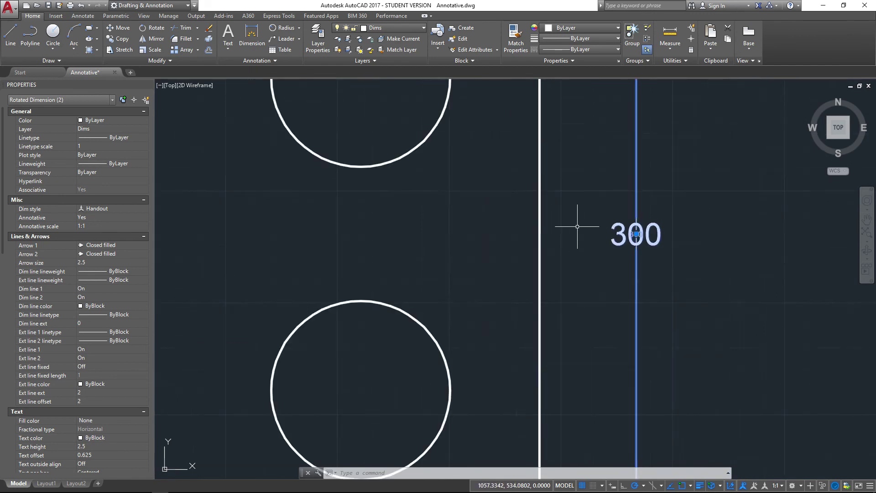
middle_click_drag(479, 195, 700, 262)
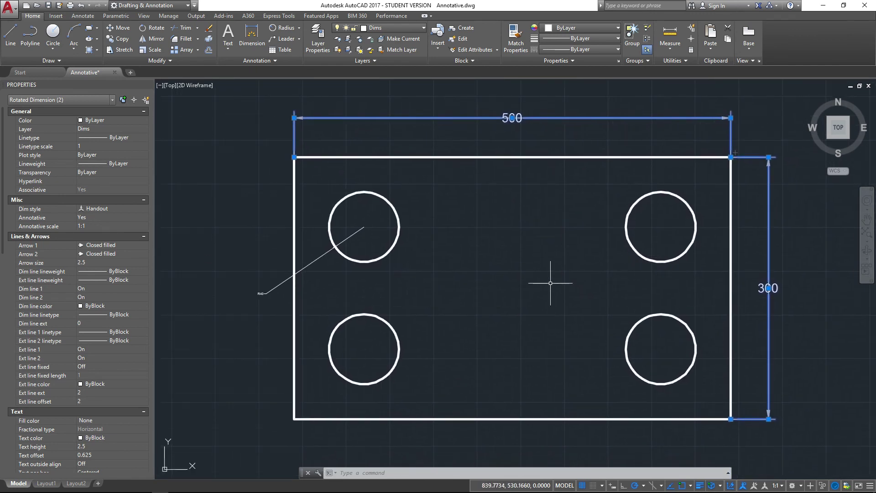
key("Escape")
Return to Layout1 to check the 500, 300 and R40 dimensions in the 1:4 viewport.
left_click(46, 483)
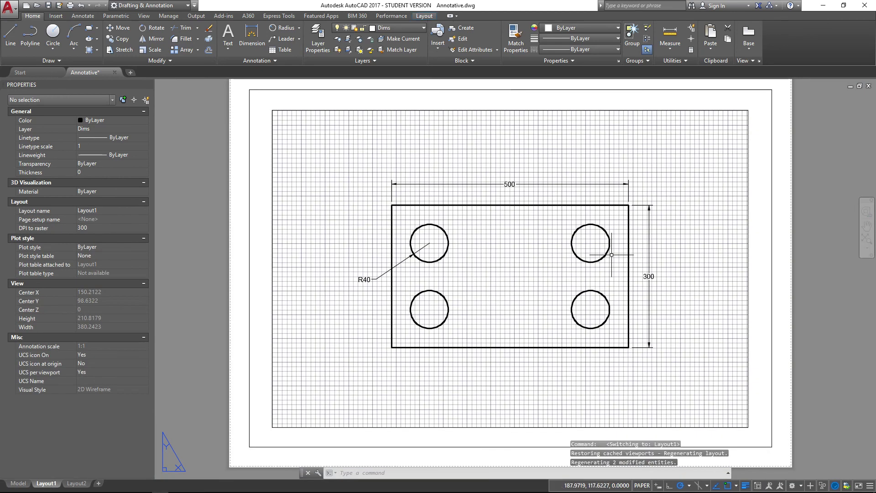